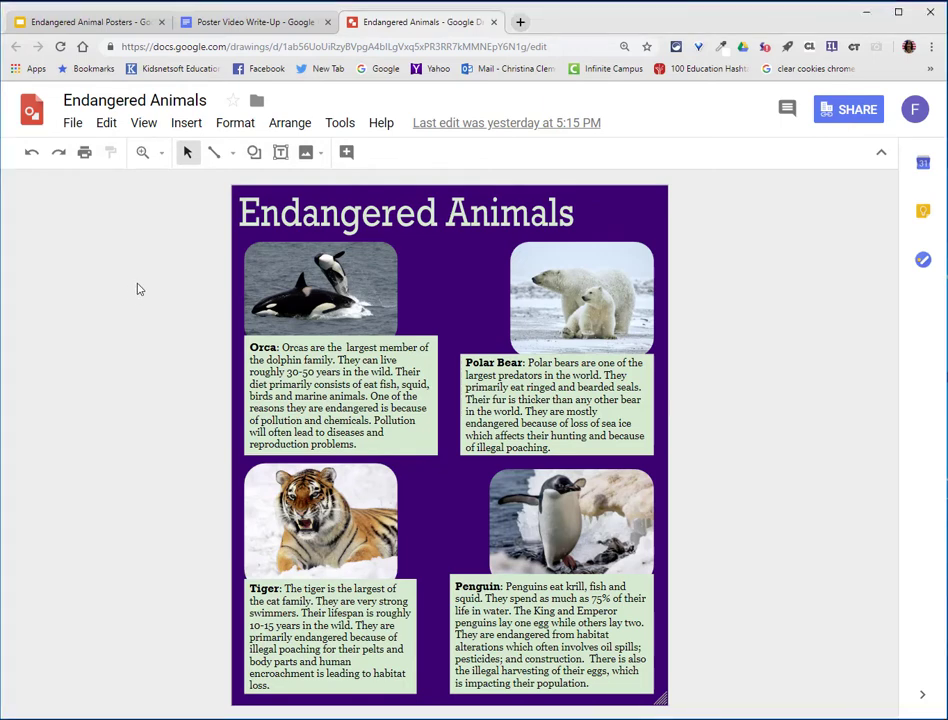
Insert the orange speaker image from a web search and shrink it onto the orca photo's top-right corner
left_click(186, 123)
mouse_move(208, 157)
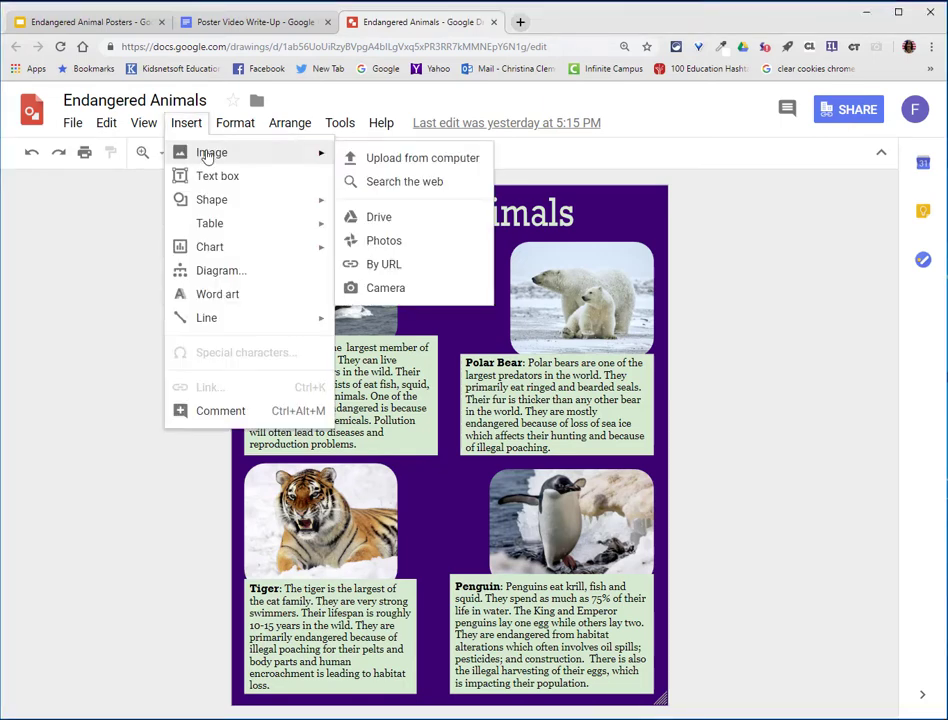
left_click(404, 184)
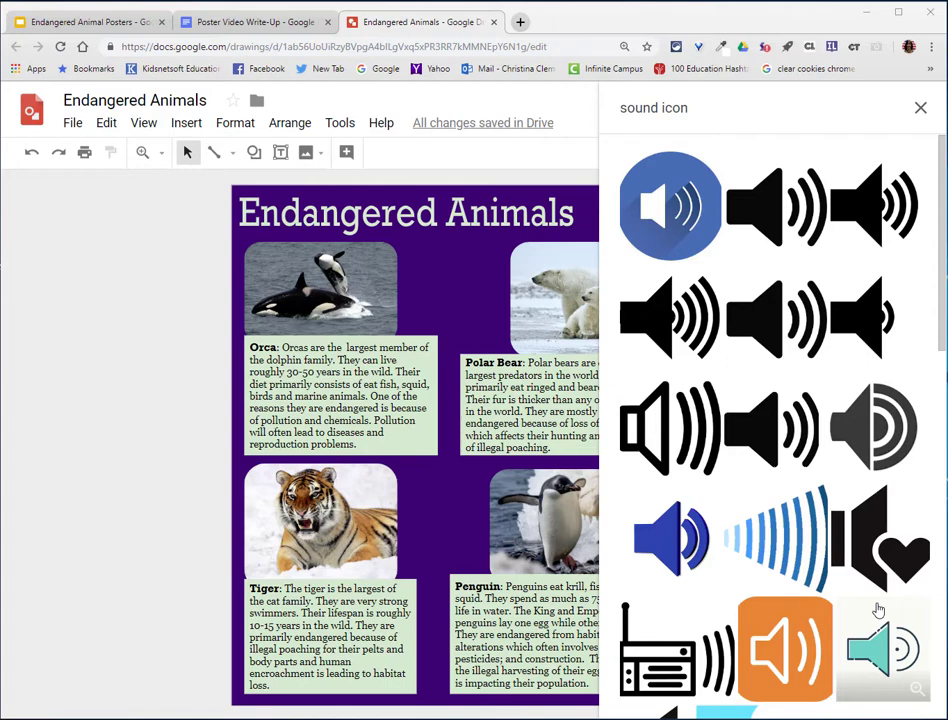
scroll(877, 610, "down", 10)
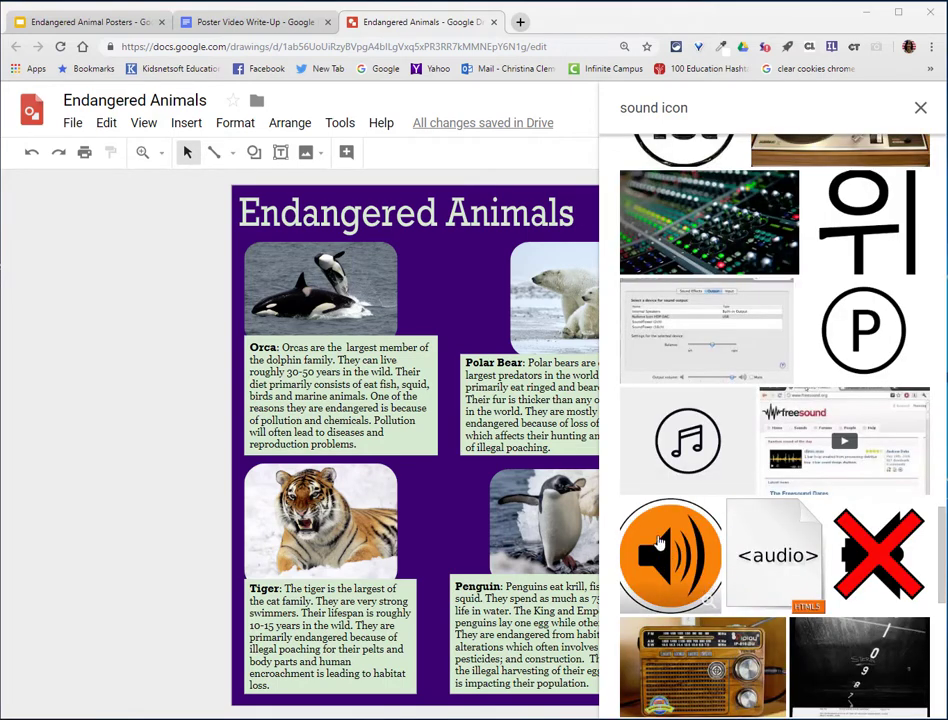
left_click(660, 541)
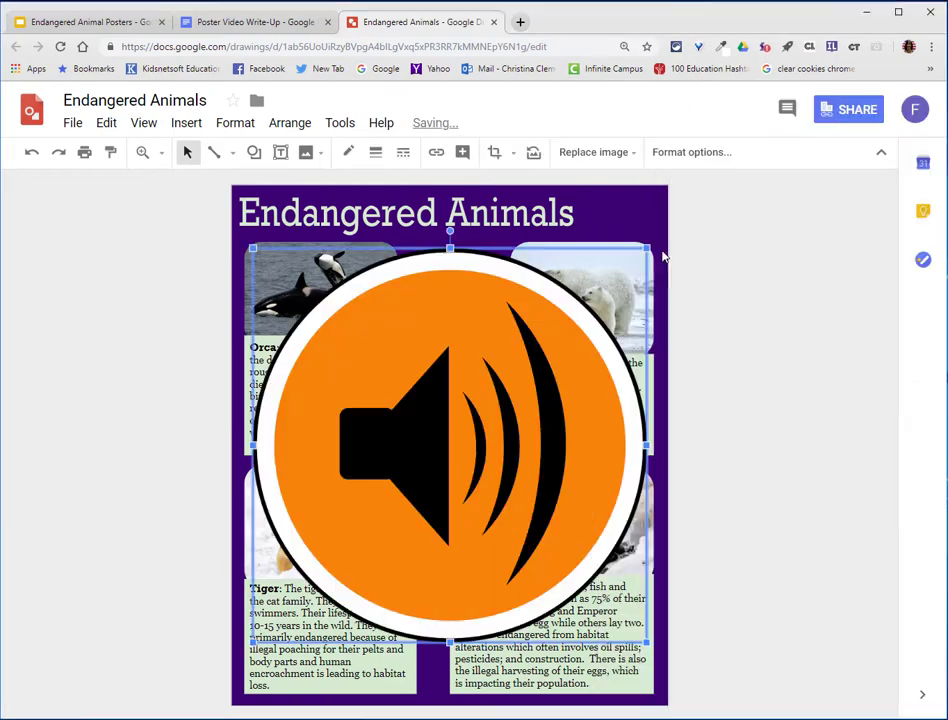
left_click_drag(646, 245, 338, 590)
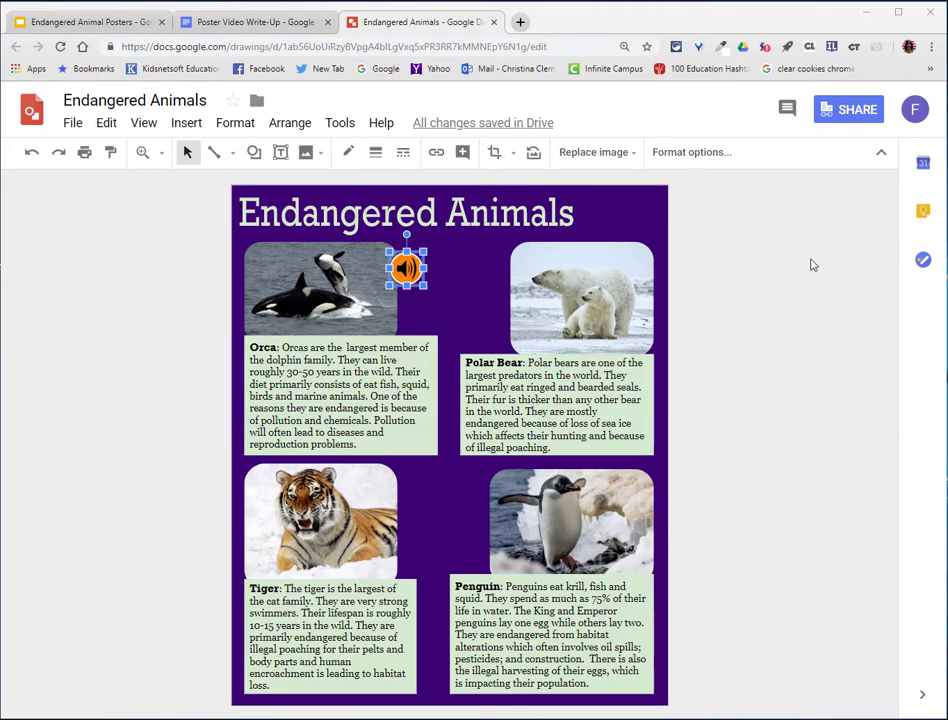
Recolor the orca's speaker icon with the Light 3 recolor option
left_click(672, 160)
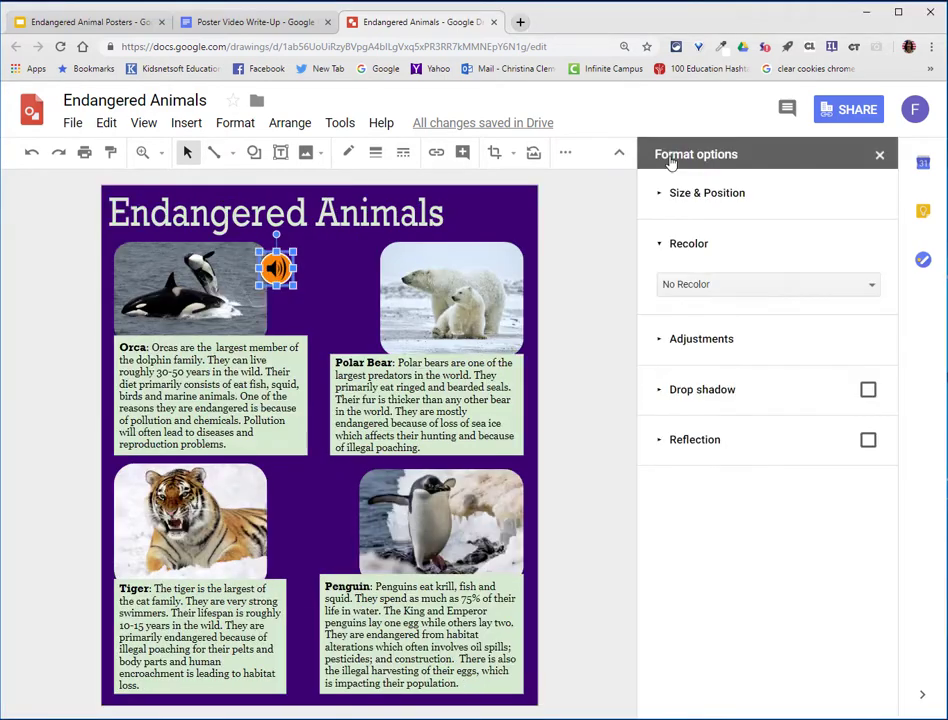
left_click(728, 290)
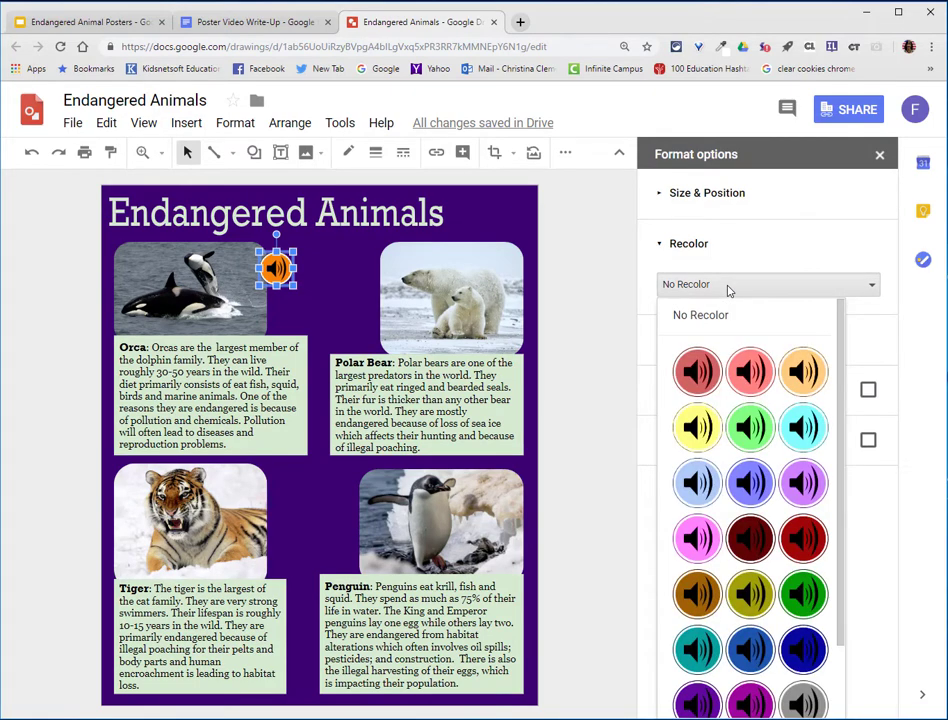
left_click(803, 371)
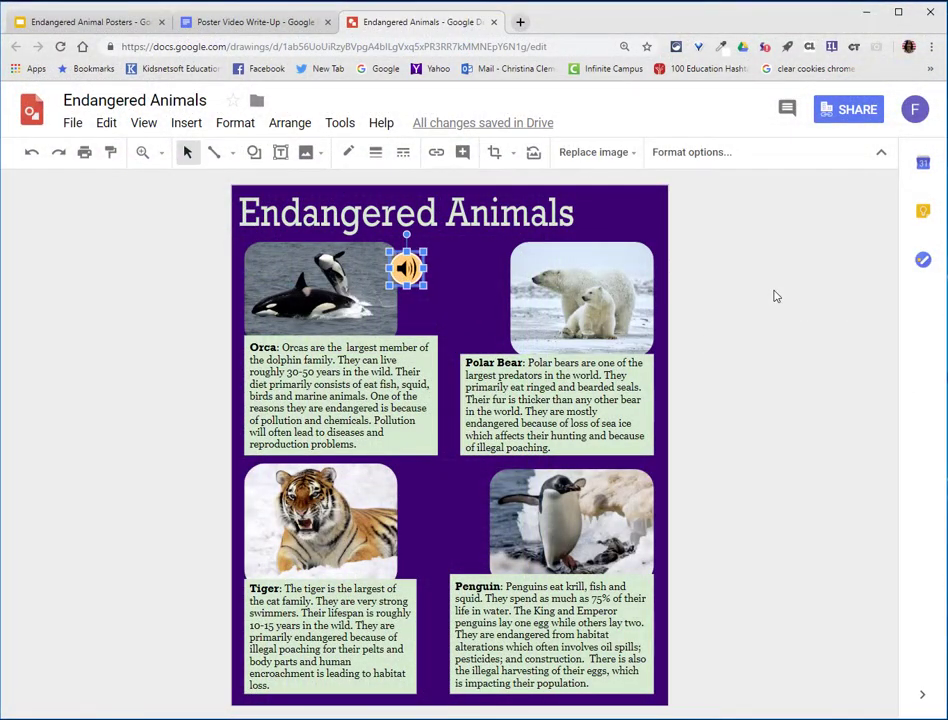
Insert the purple play icon image found by a web search for a video icon
left_click(186, 123)
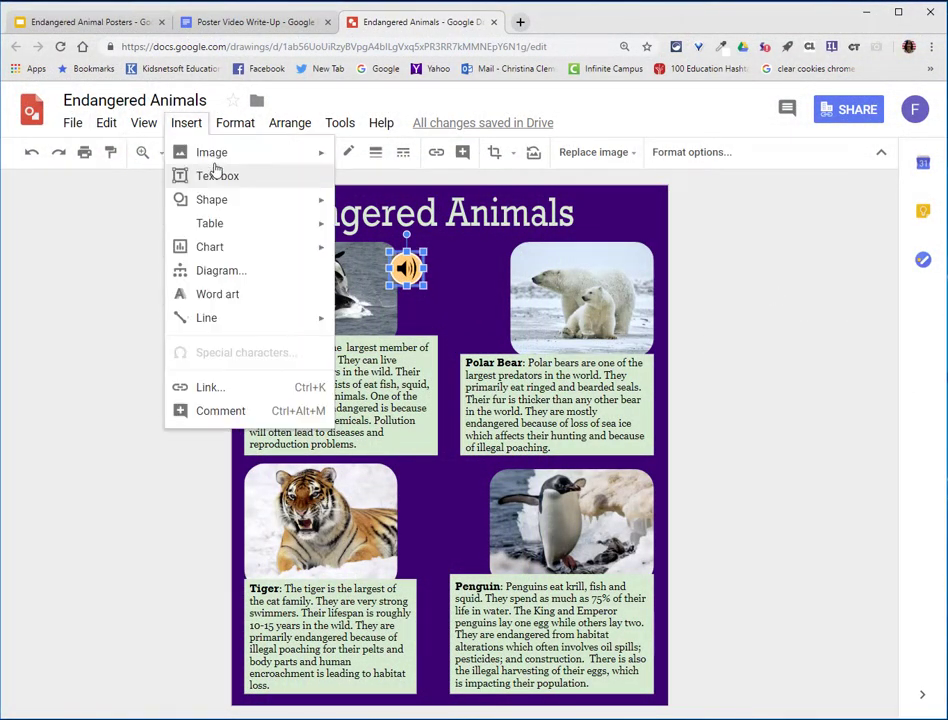
mouse_move(218, 157)
left_click(419, 184)
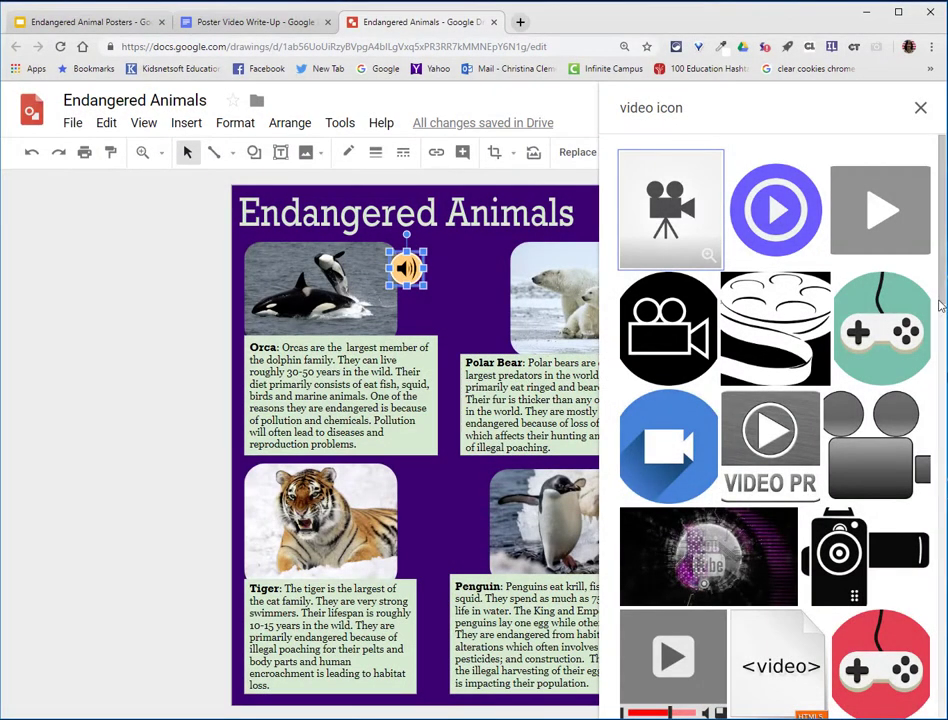
left_click(777, 210)
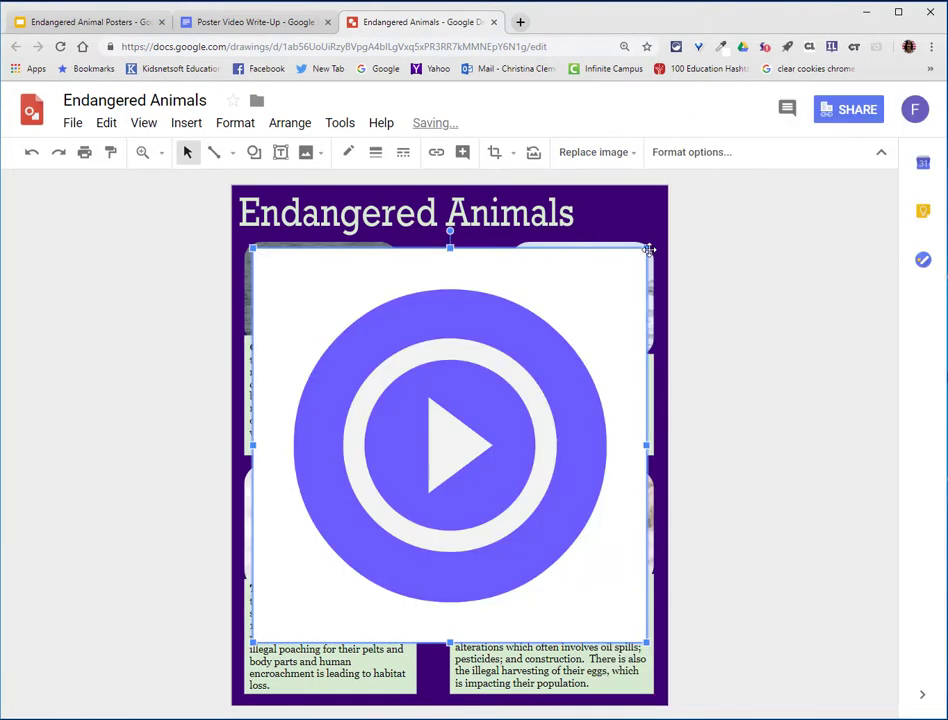
Mask the play image to an oval and shrink it below the orca's speaker icon
left_click(514, 157)
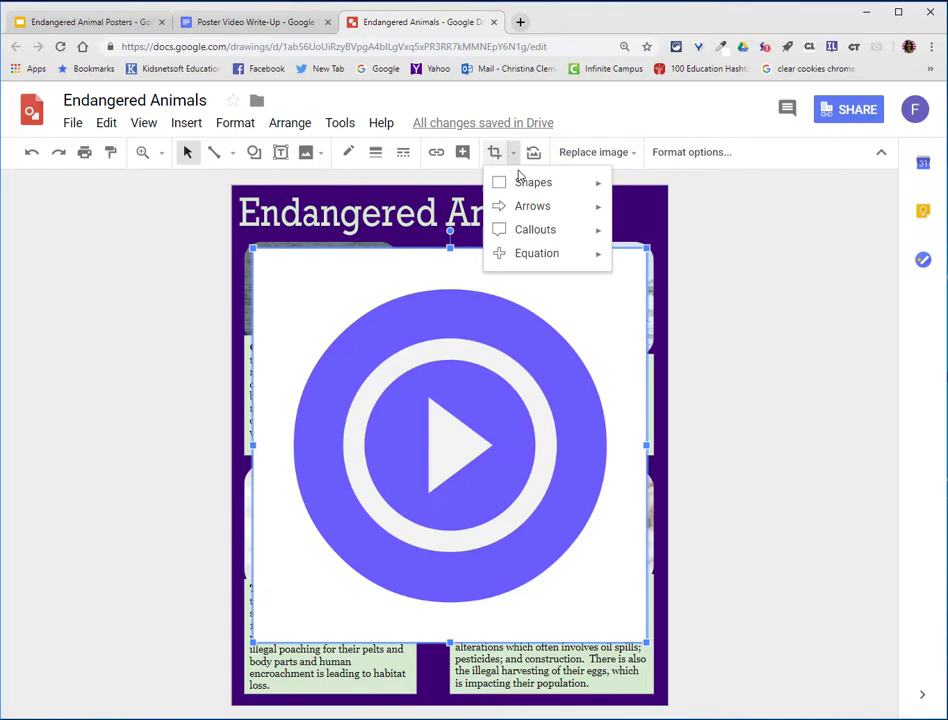
mouse_move(503, 186)
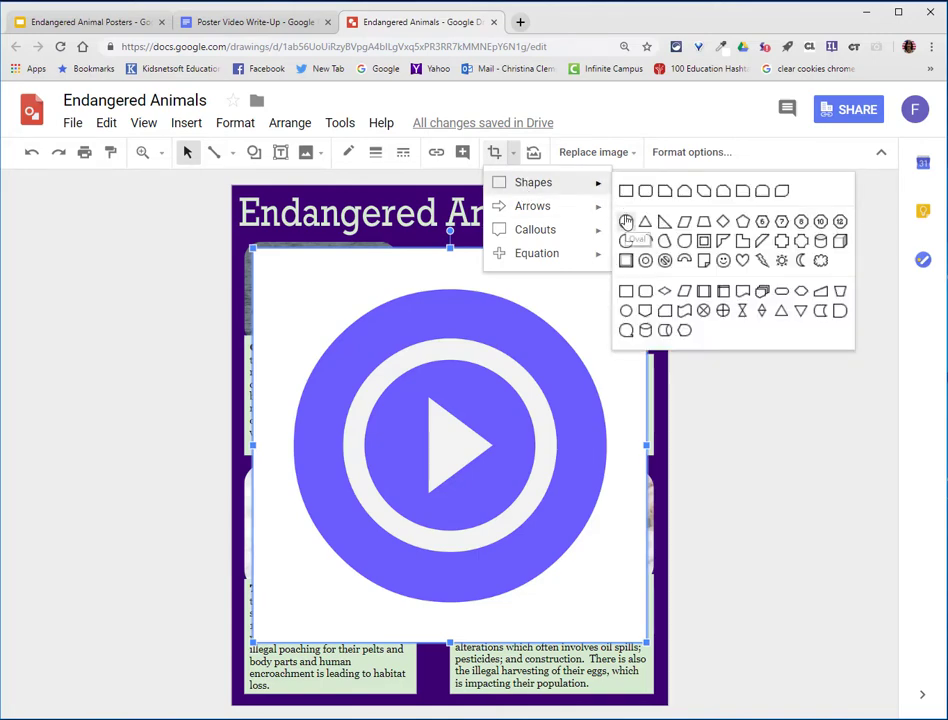
left_click(626, 221)
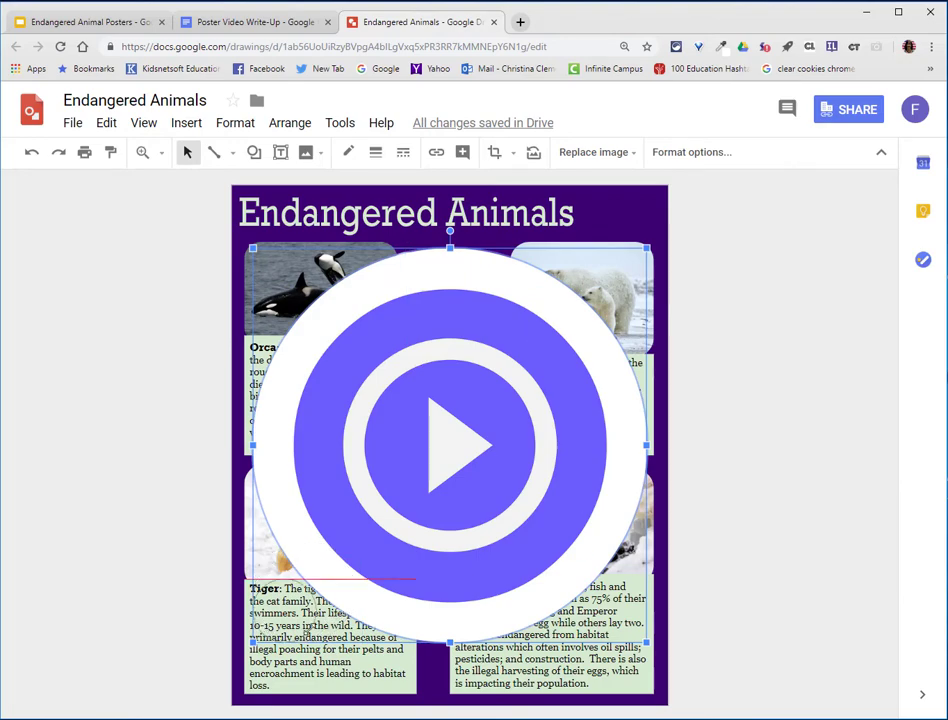
left_click_drag(646, 248, 419, 297)
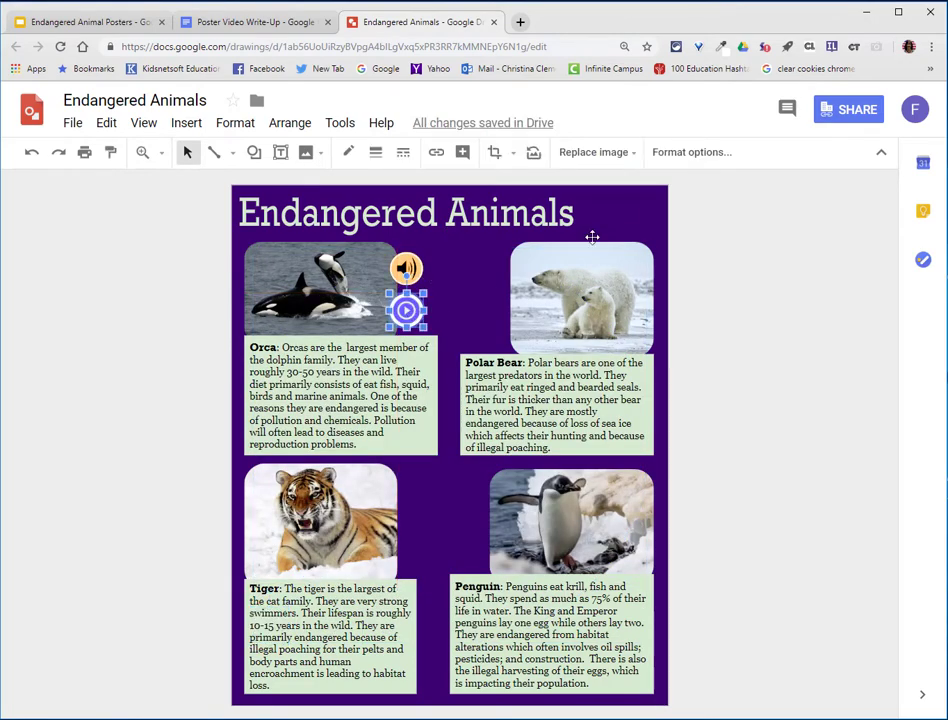
Recolor the orca's play icon to the grey option, then deselect it
left_click(700, 152)
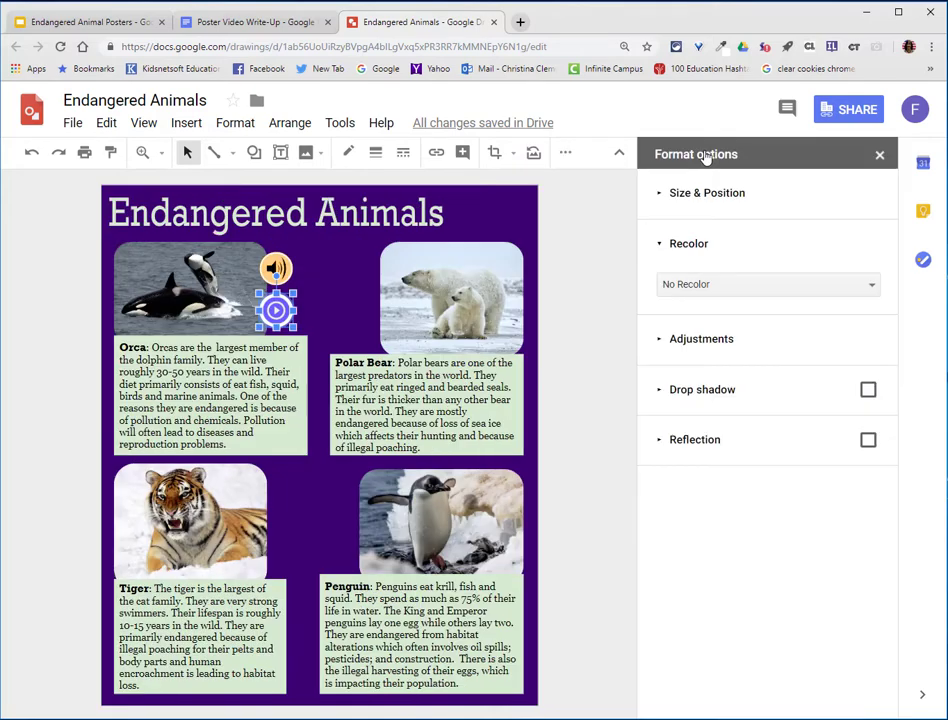
left_click(686, 286)
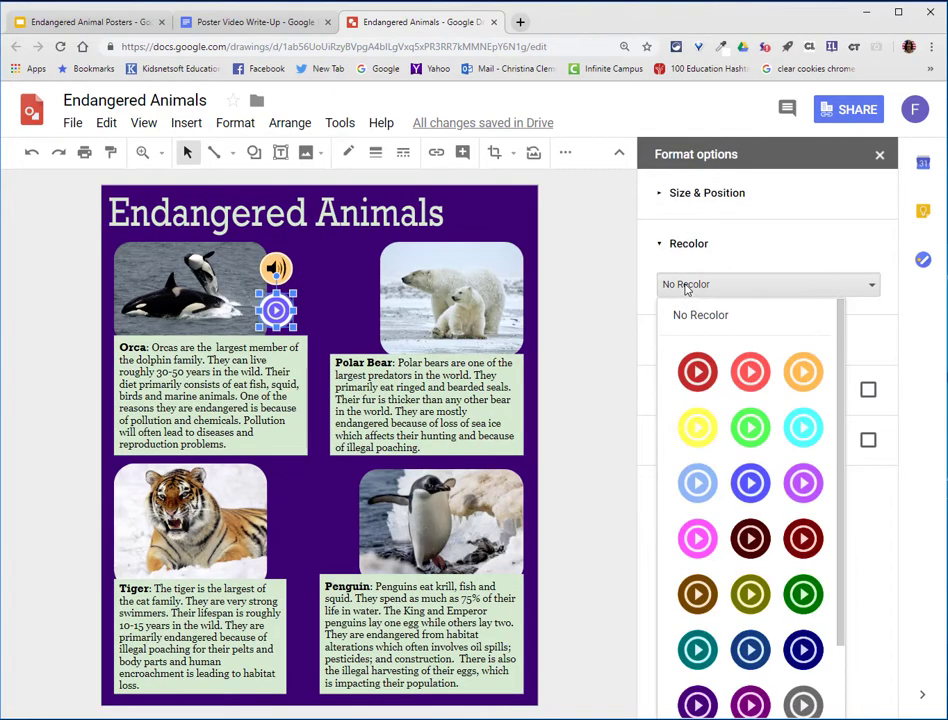
left_click(801, 373)
left_click(586, 449)
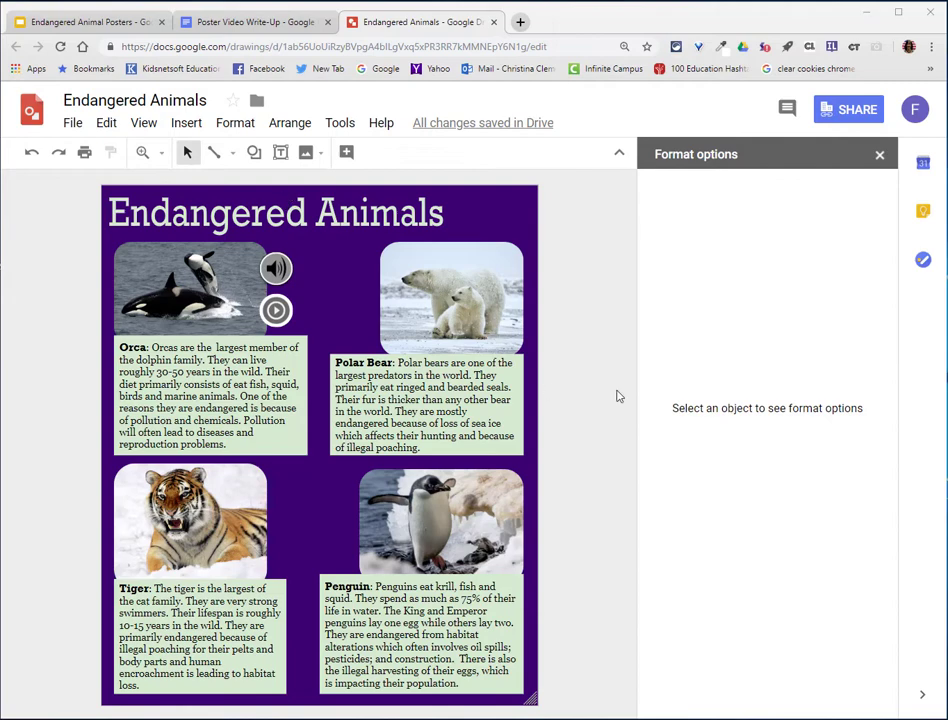
Paste two copies of the orca's grey speaker icon onto the tiger and polar bear photos
left_click(276, 267)
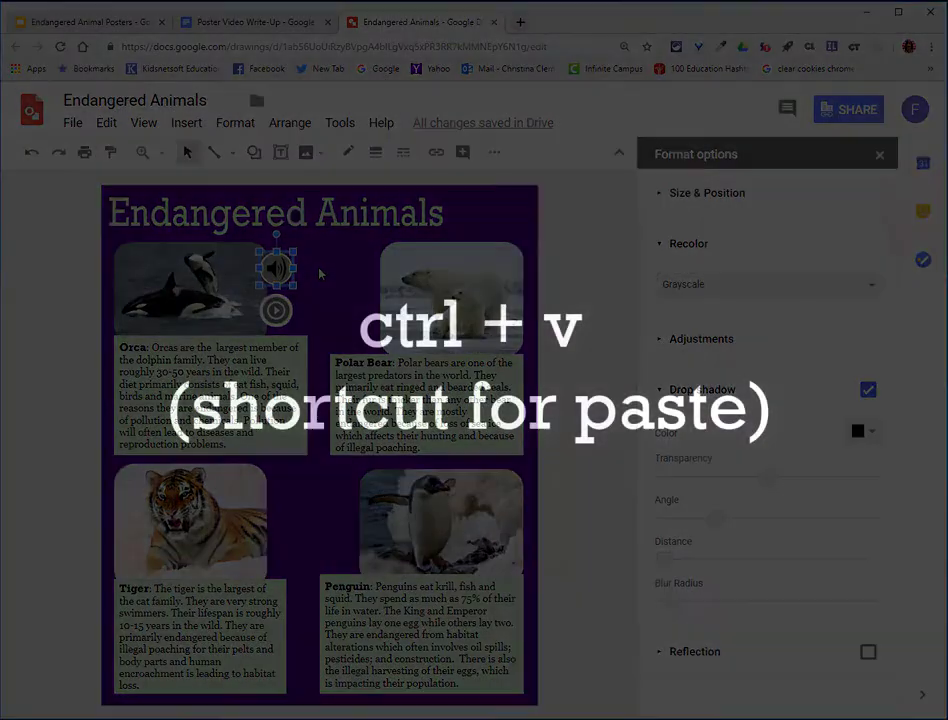
key("ctrl+v")
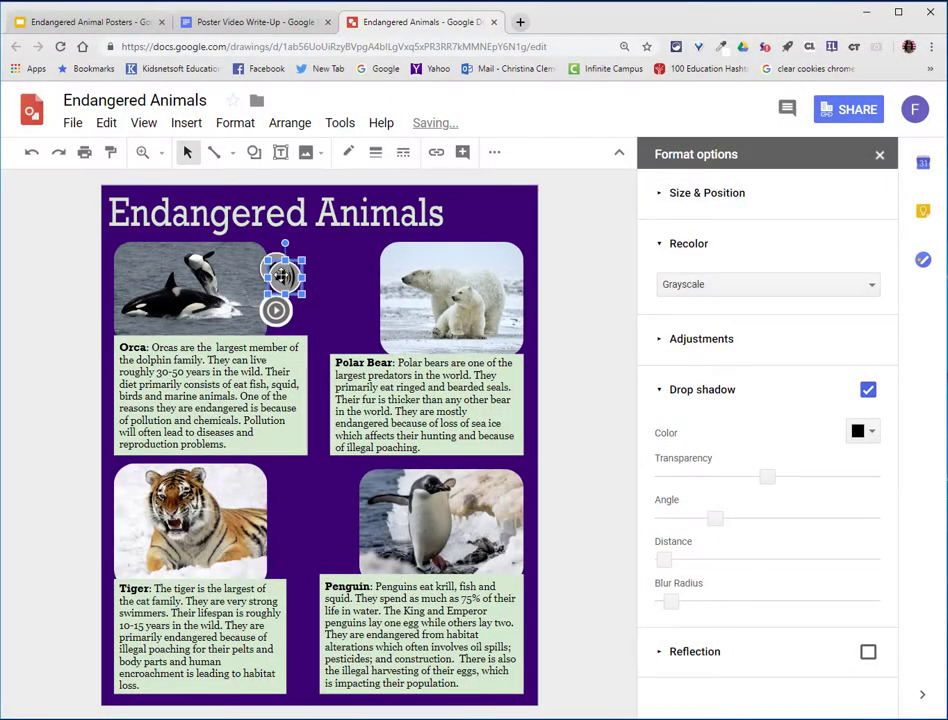
left_click_drag(280, 275, 276, 500)
left_click(332, 497)
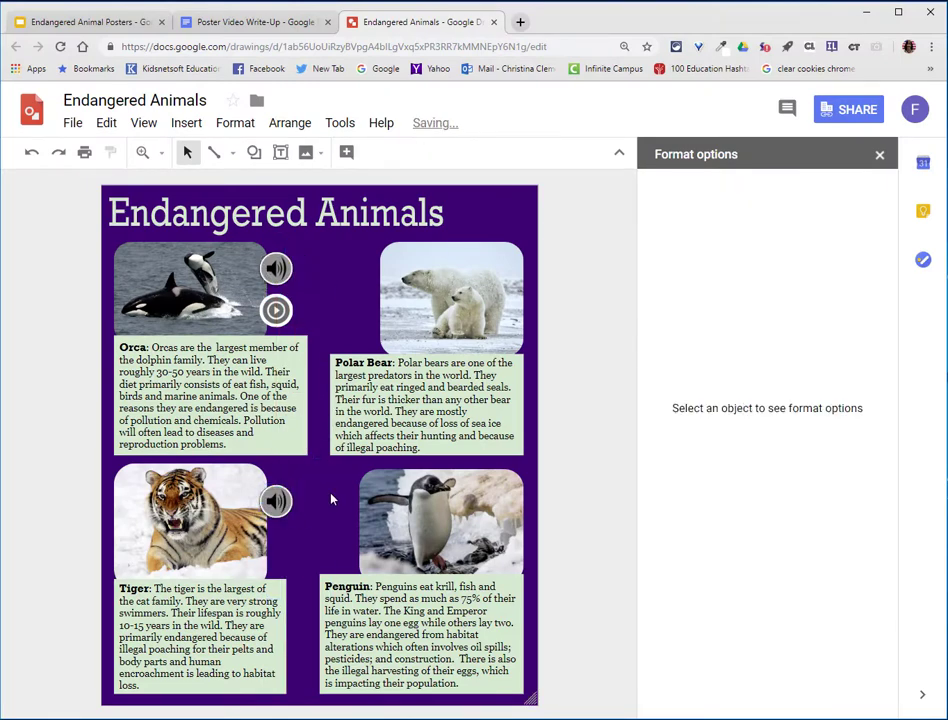
key("ctrl+v")
left_click_drag(276, 270, 506, 258)
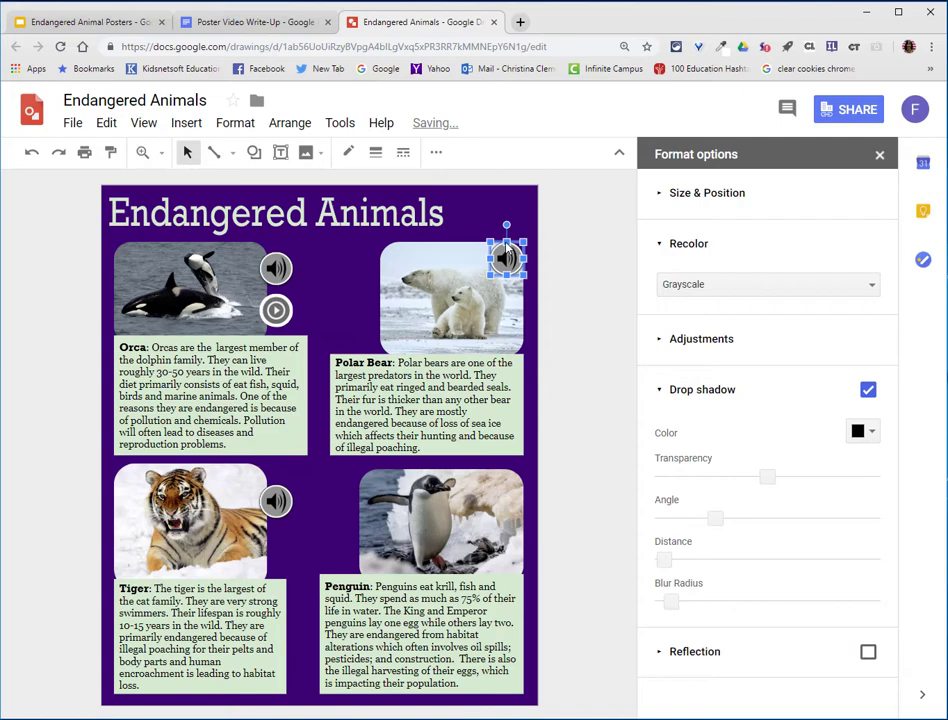
Duplicate the orca's grey play icon and move copies onto the polar bear and penguin photos
left_click(277, 311)
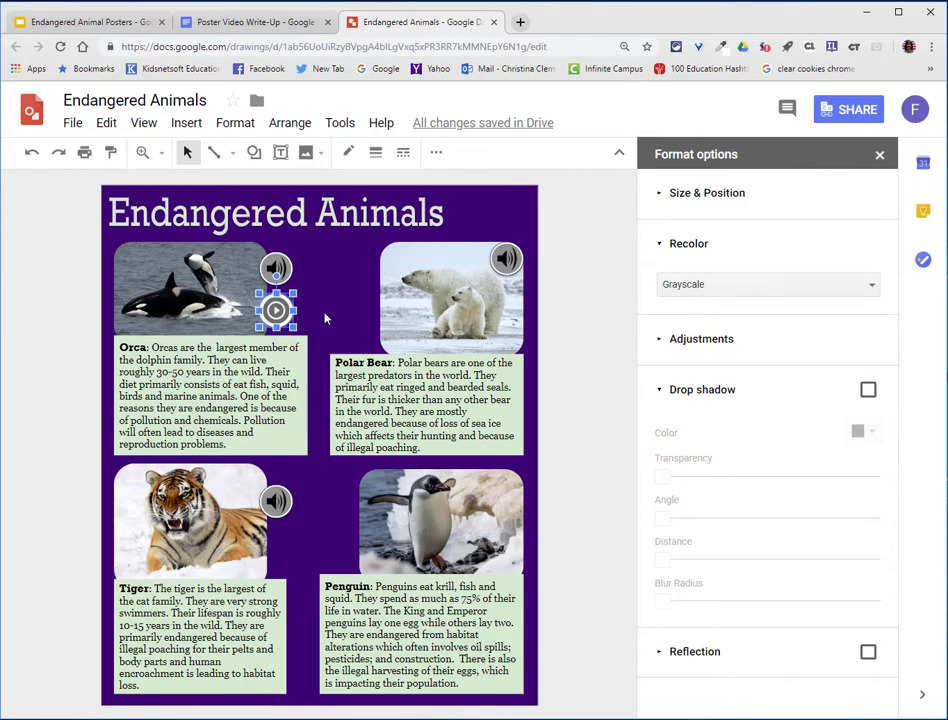
key("Right")
key("Down")
key("Right")
key("Down")
key("Right")
key("Down")
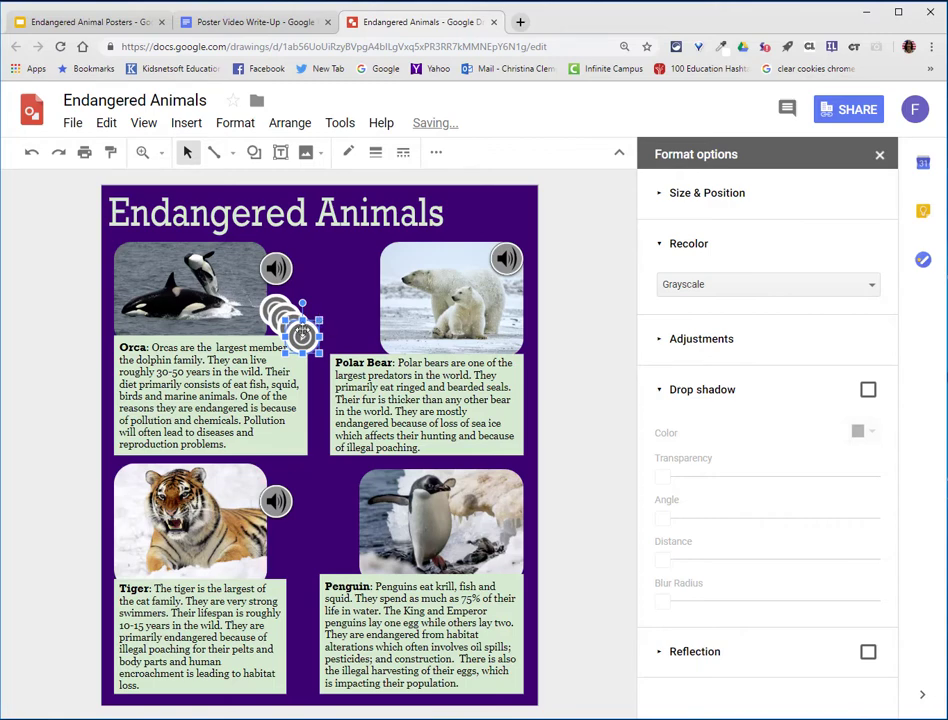
left_click_drag(305, 333, 390, 257)
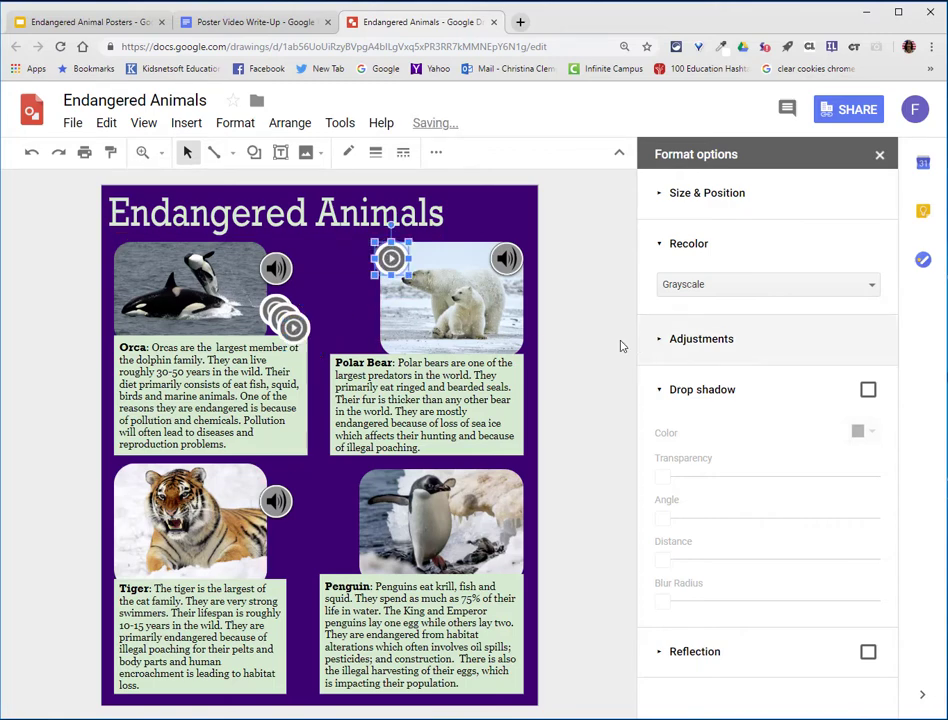
left_click_drag(296, 326, 356, 486)
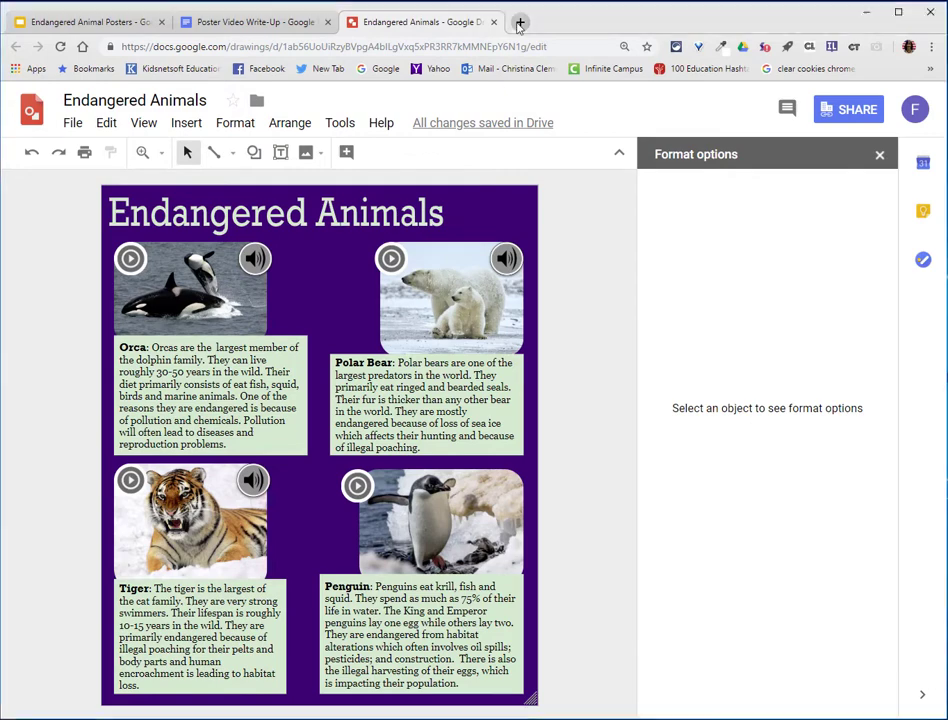
Open YouTube in a new tab and search 'tiger', filtered to videos under 4 minutes
key("ctrl+t")
type("youtube.com")
key("Return")
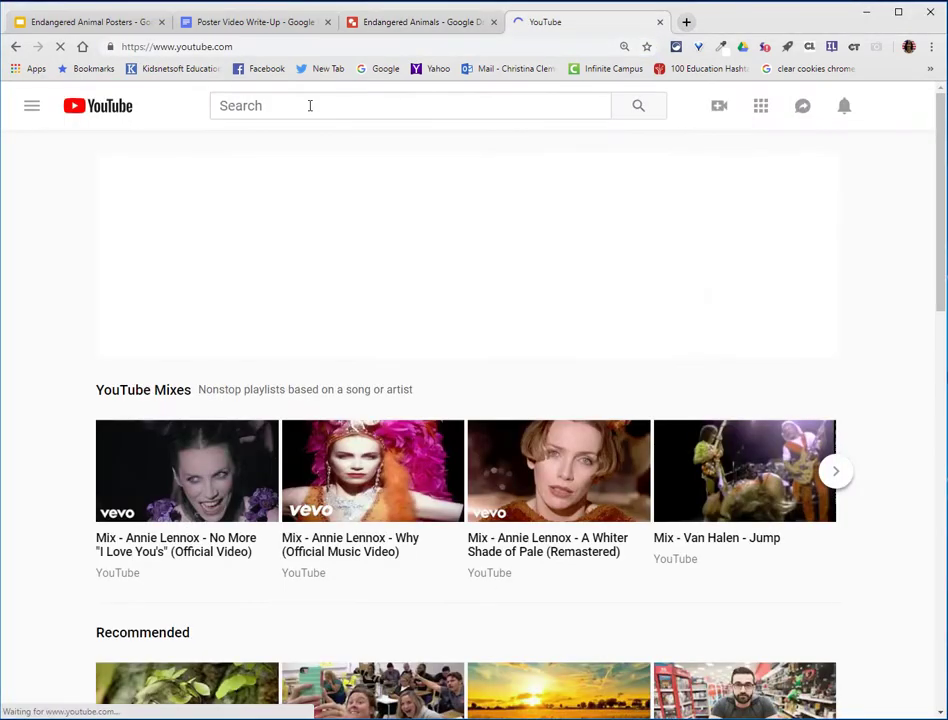
left_click(303, 105)
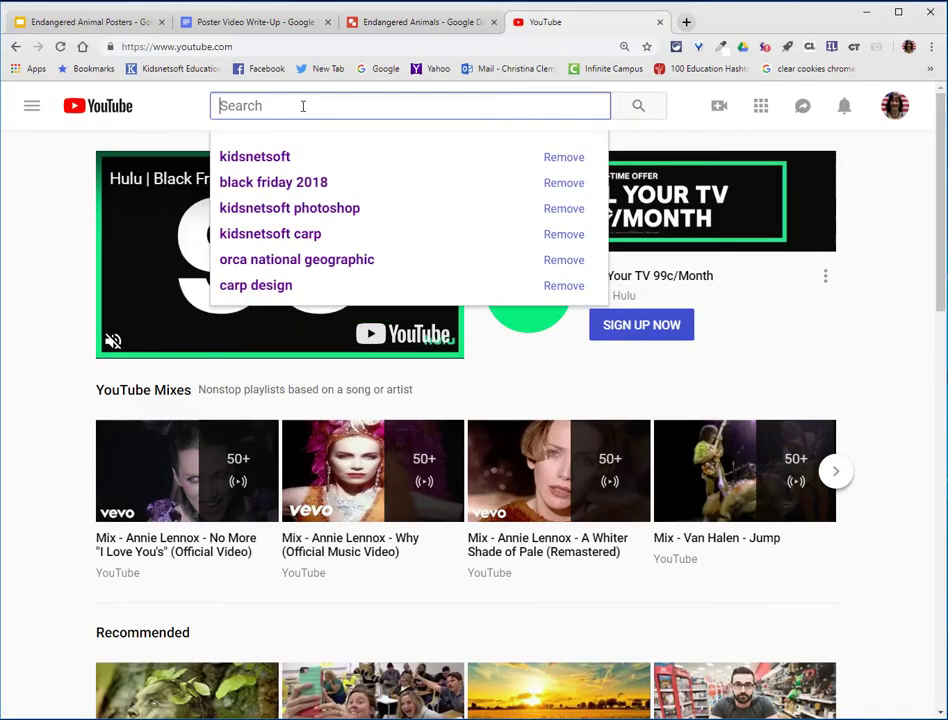
type("tiger")
key("Return")
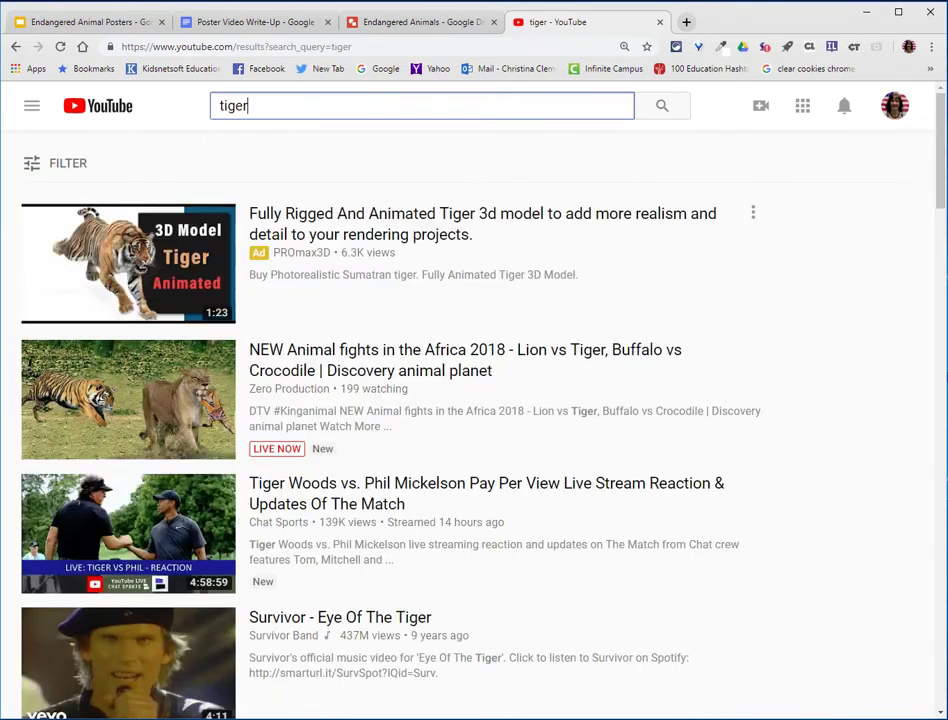
left_click(59, 166)
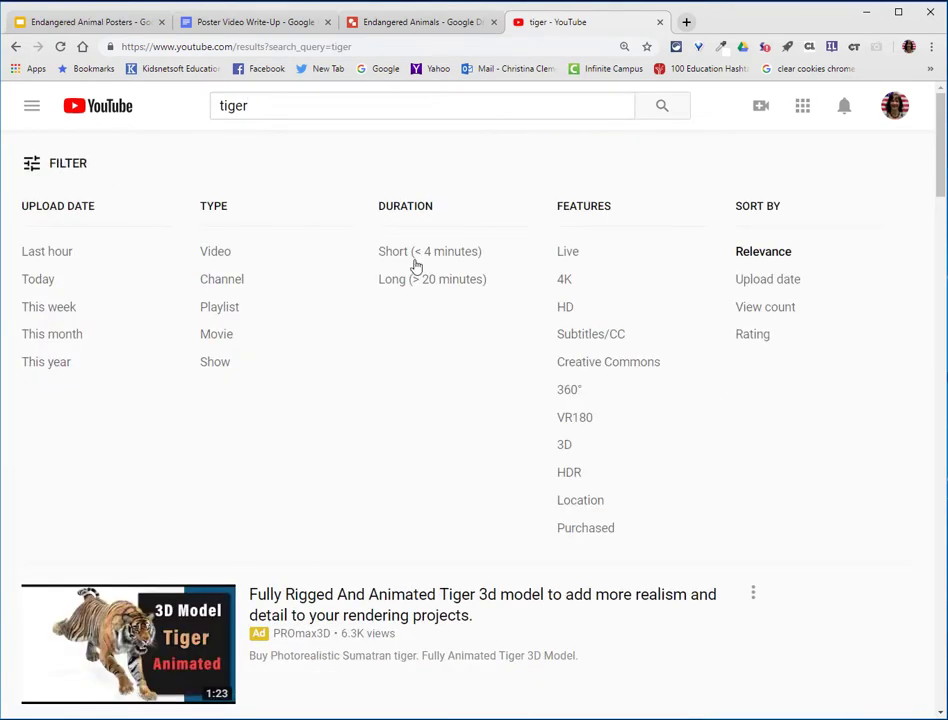
left_click(458, 256)
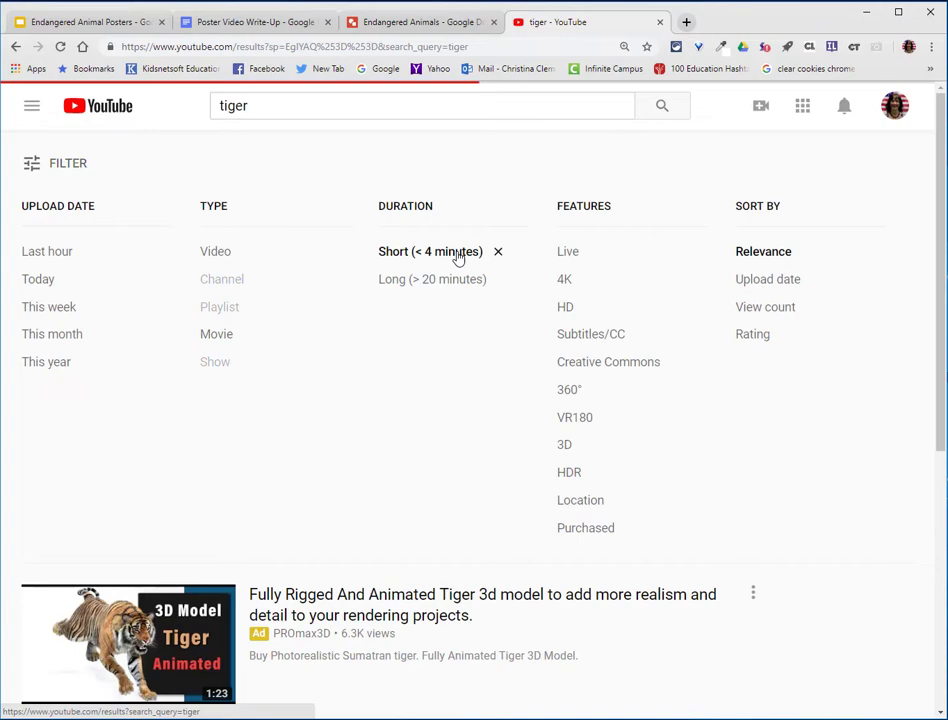
Open the Tiger | AMAZING ANIMALS video and copy its web address
scroll(296, 345, "down", 10)
mouse_move(101, 434)
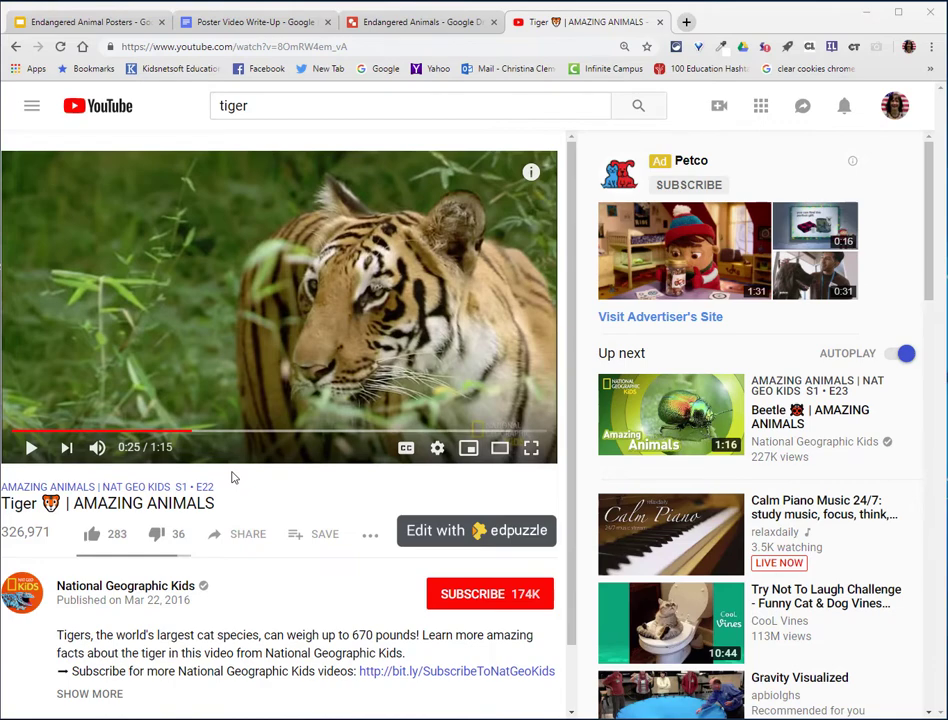
left_click(148, 48)
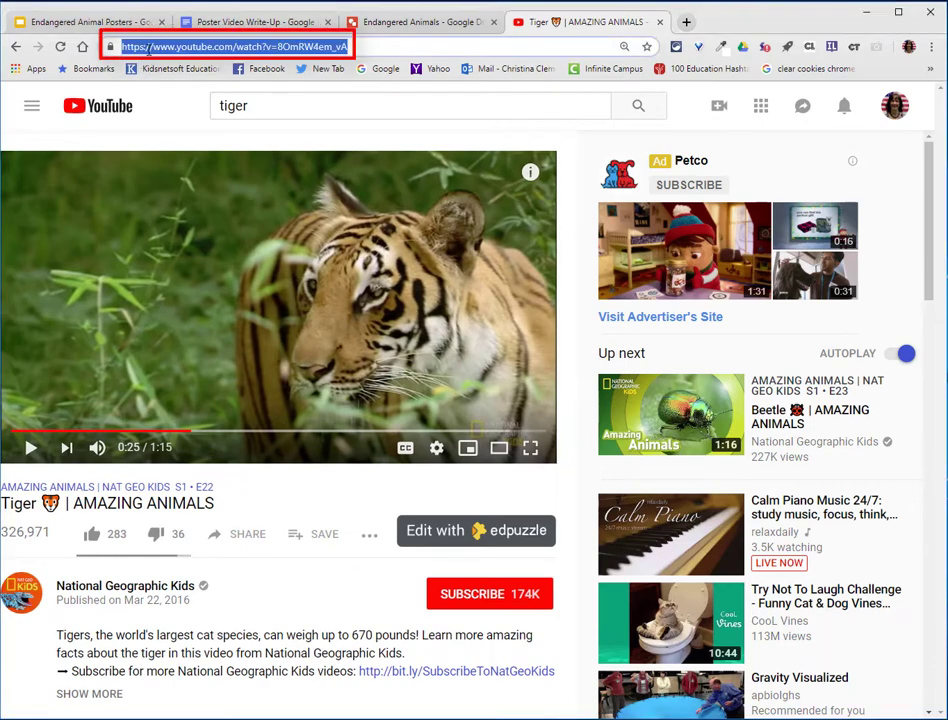
right_click(148, 48)
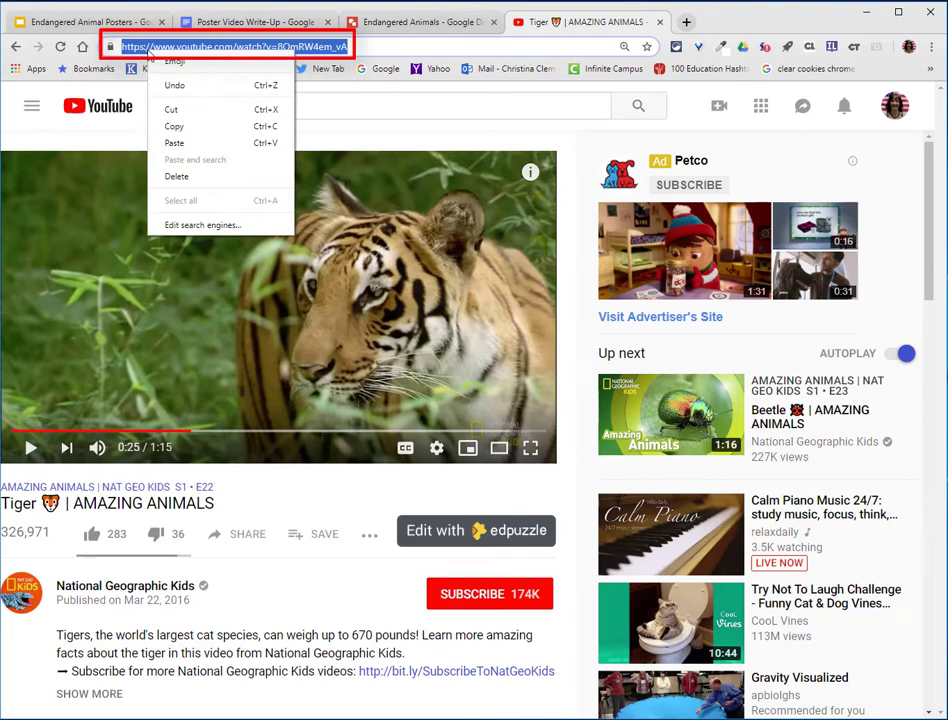
left_click(174, 122)
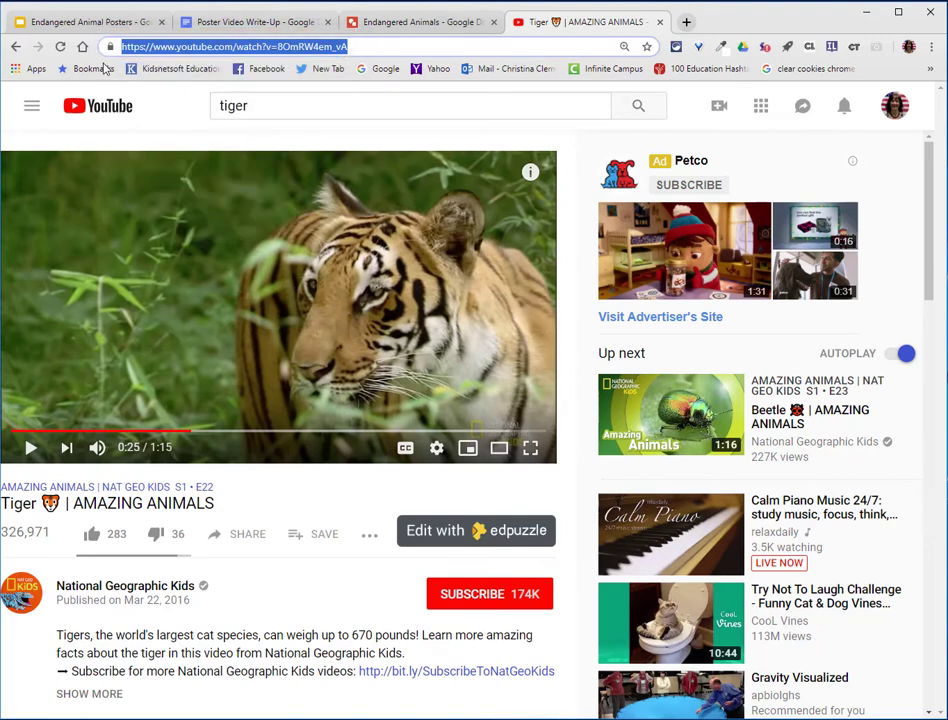
Link the tiger photo's play icon to the copied Tiger | AMAZING ANIMALS YouTube URL
left_click(417, 24)
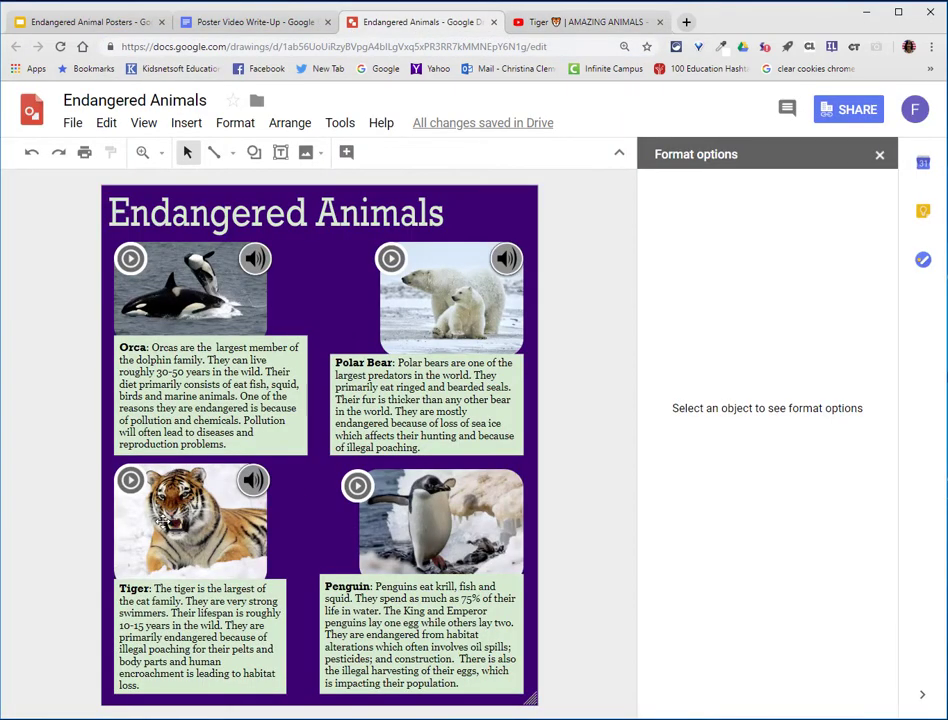
left_click(131, 480)
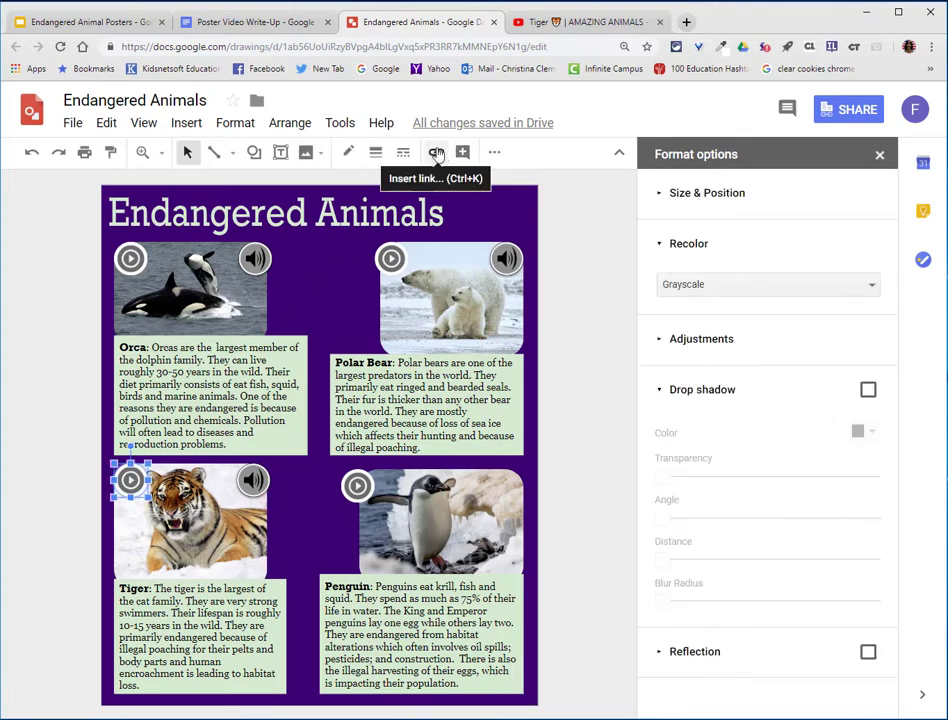
left_click(495, 156)
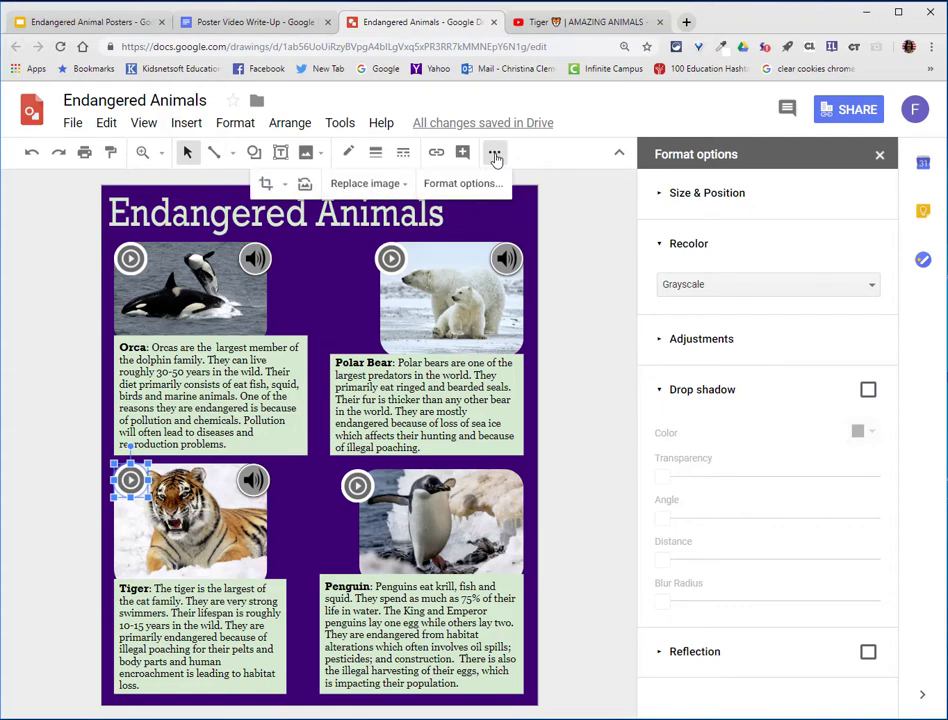
left_click(436, 154)
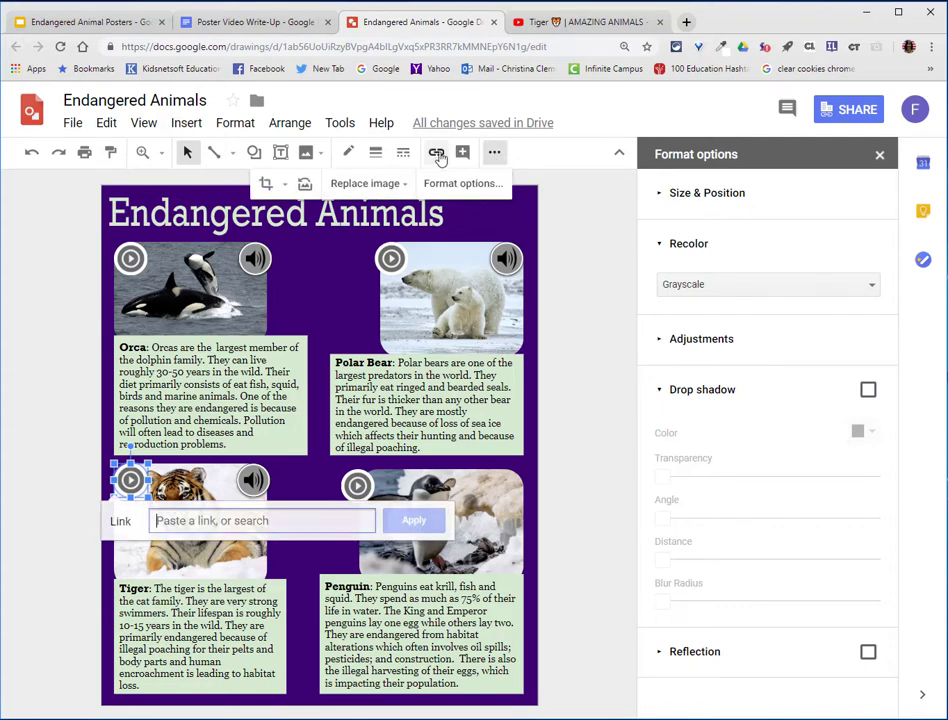
right_click(165, 520)
left_click(197, 381)
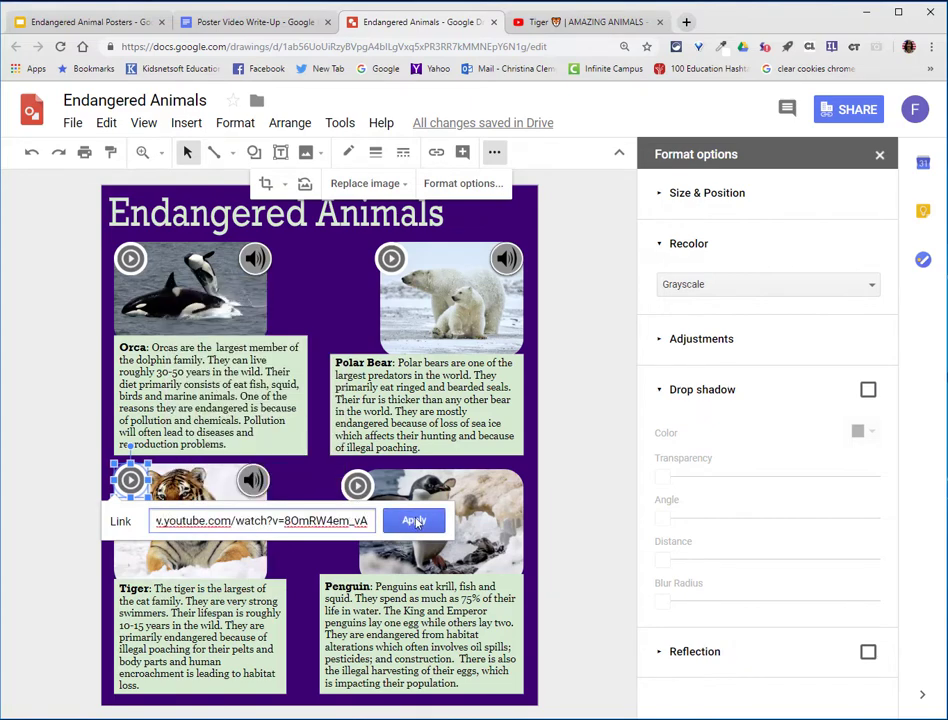
left_click(414, 521)
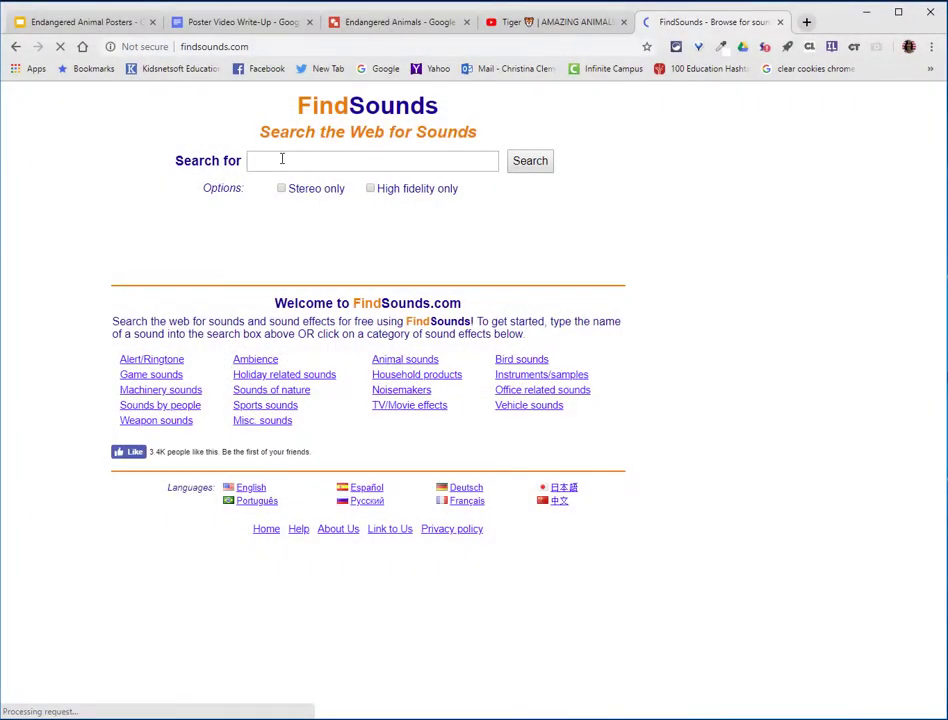
Search FindSounds for 'tiger' and open the Tiger growl animals088.wav sound, pausing playback
left_click(279, 160)
type("tiger")
key("Return")
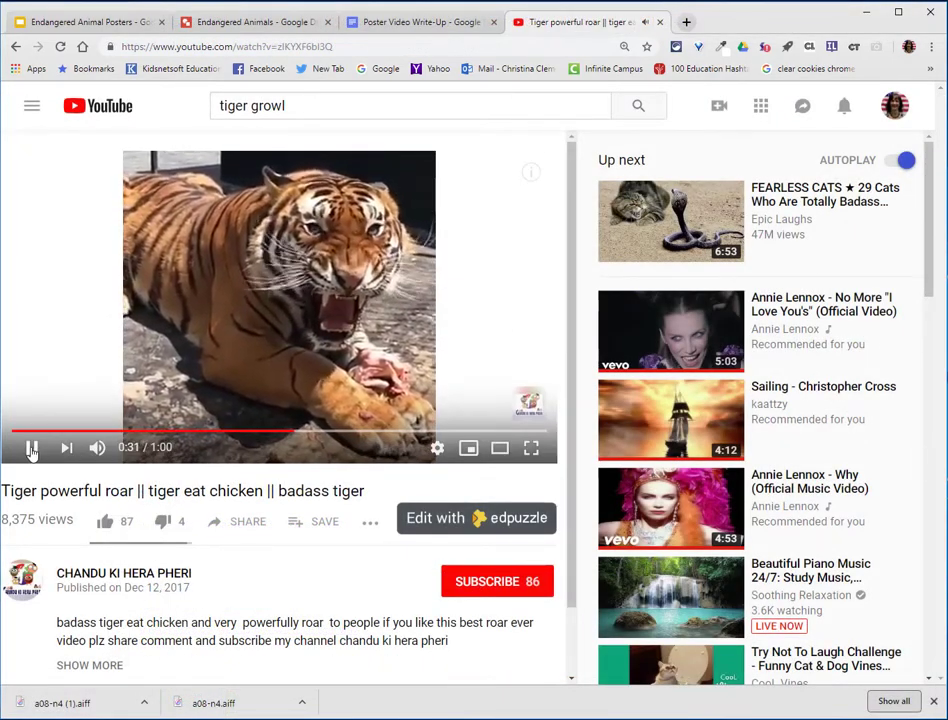
left_click(33, 452)
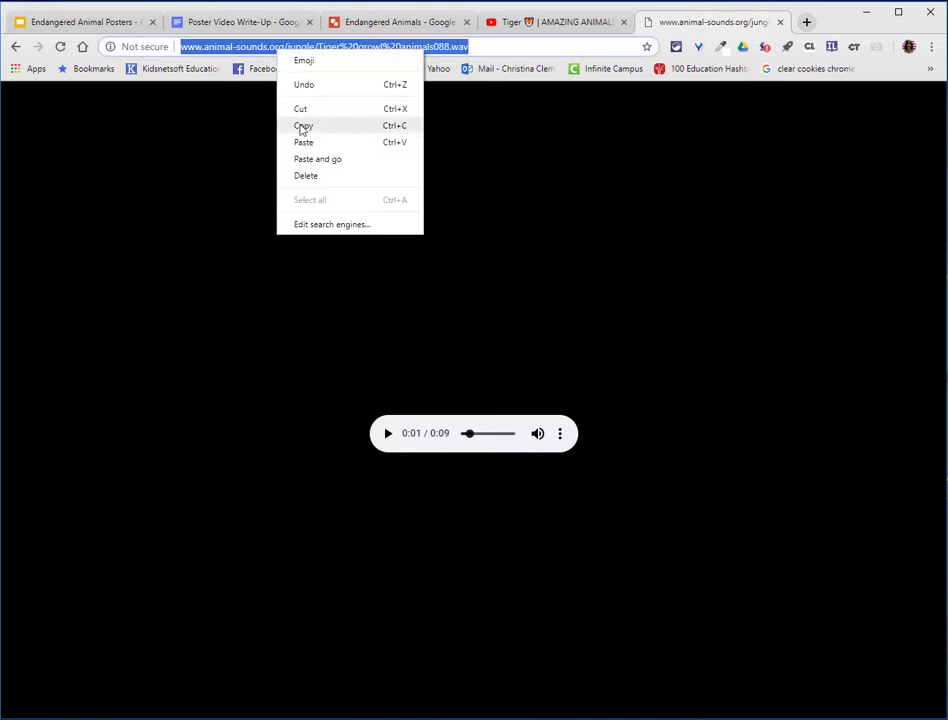
Copy the tiger growl .wav address and link the tiger photo's speaker icon to it
left_click(298, 126)
left_click(390, 22)
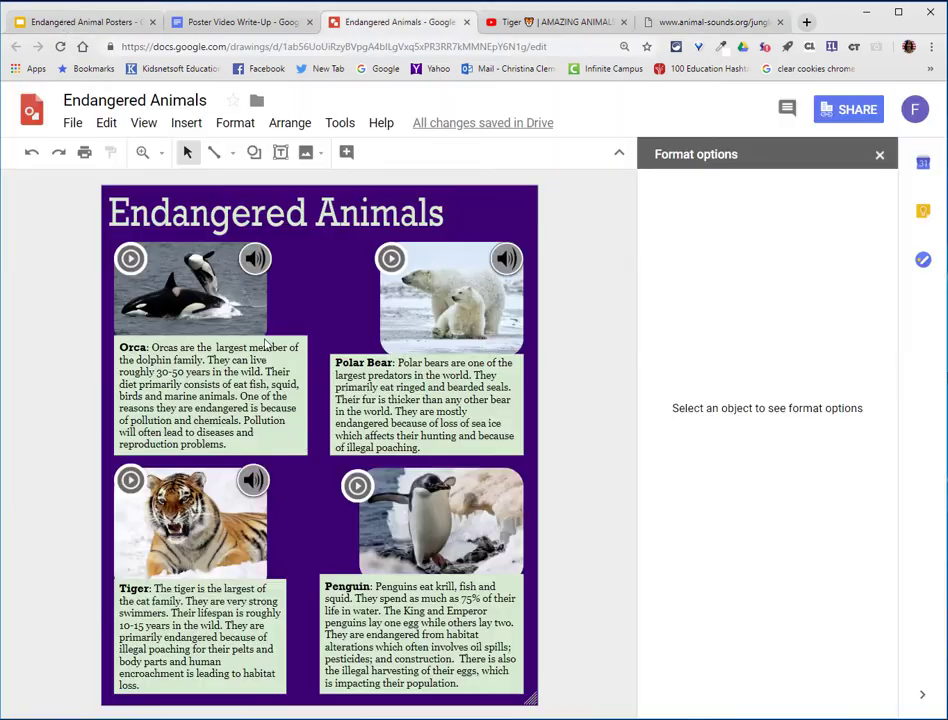
left_click(266, 494)
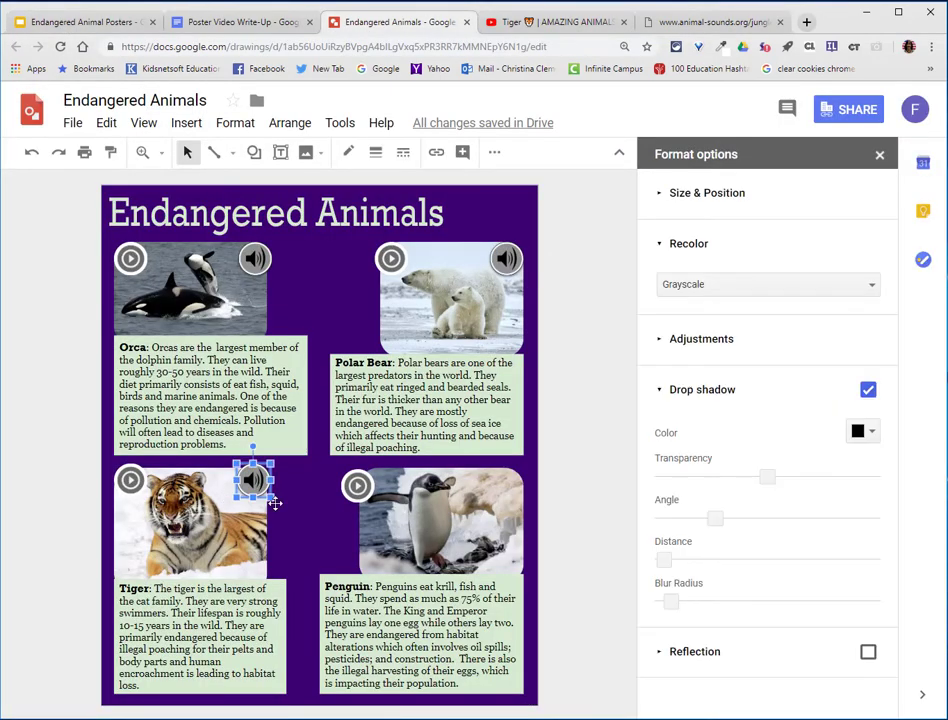
left_click(436, 152)
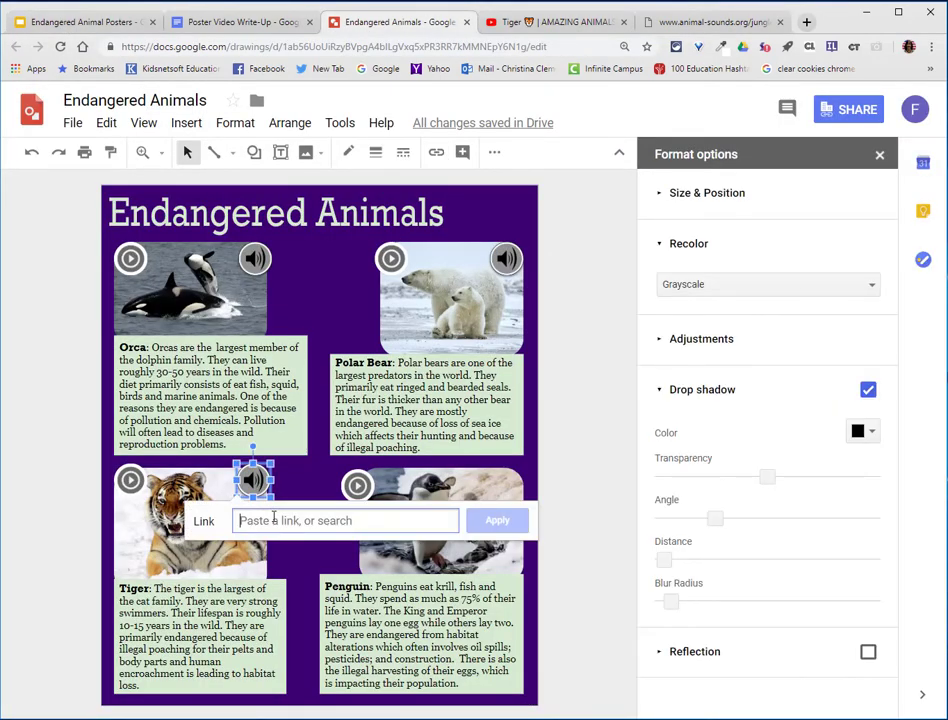
right_click(273, 518)
left_click(339, 378)
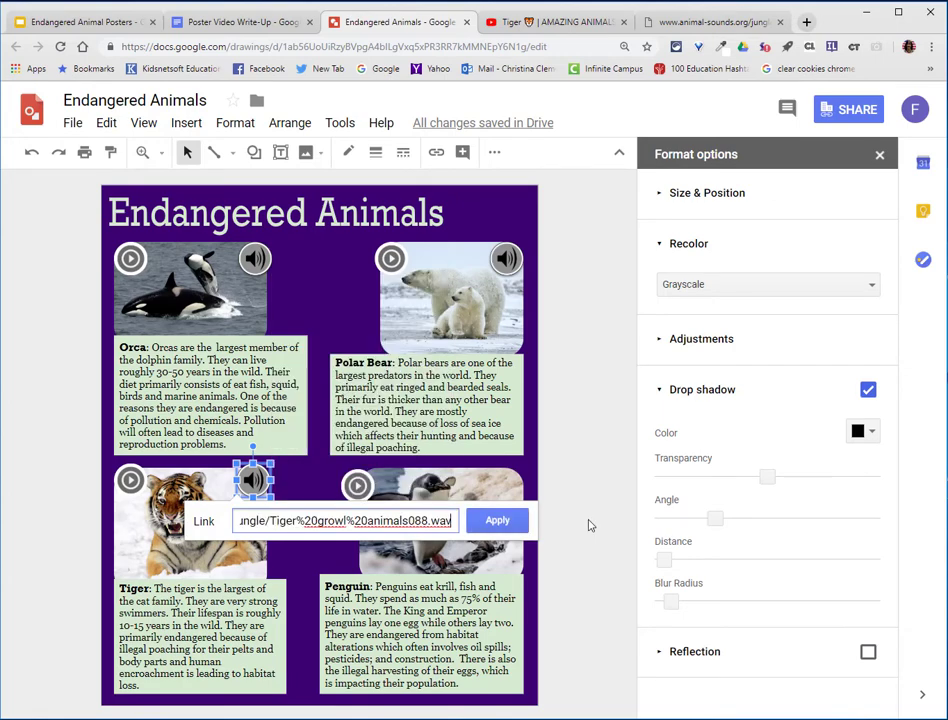
left_click(497, 520)
left_click(562, 598)
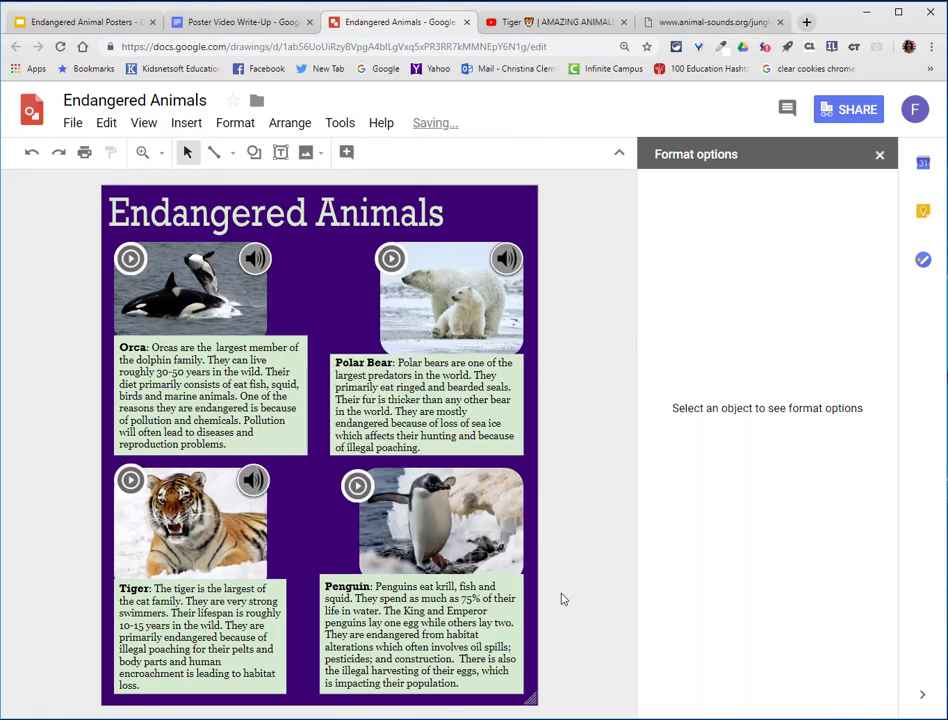